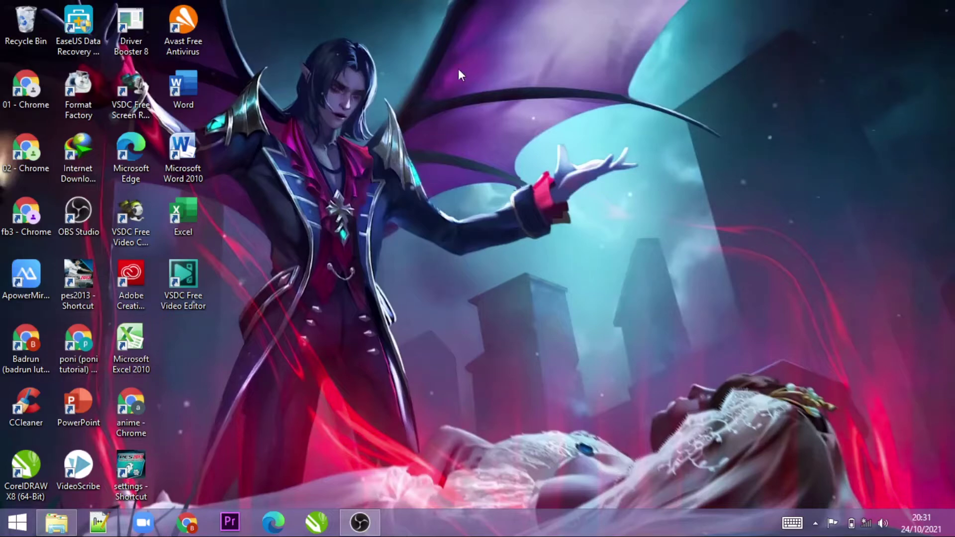
Launch Word and create a new blank document, Document1, looking over its empty page.
double_click(191, 93)
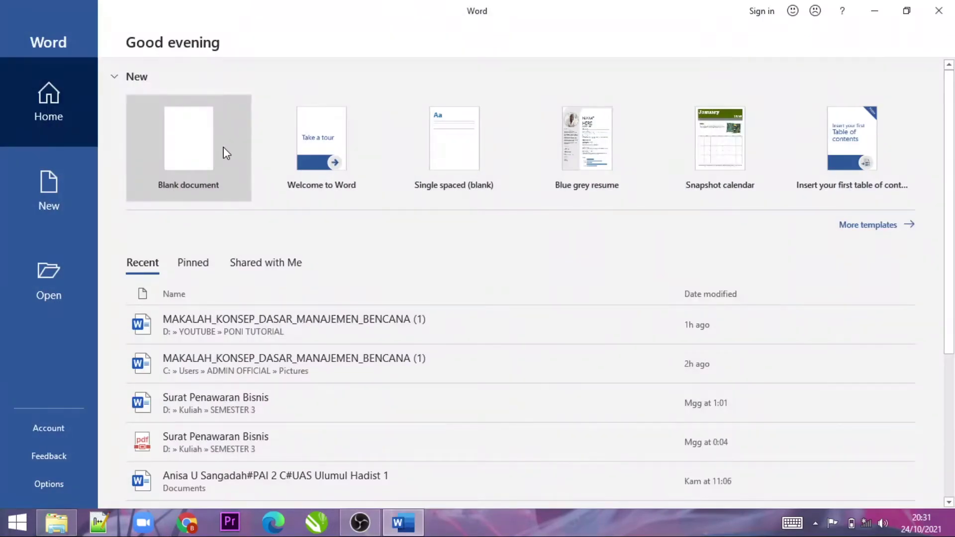
left_click(226, 154)
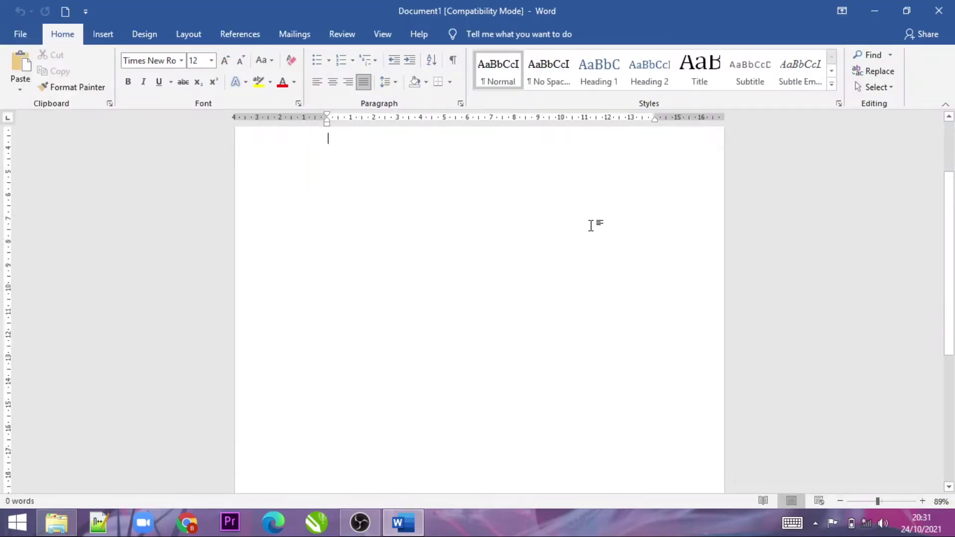
scroll(590, 223, "down", 5)
scroll(427, 201, "up", 5)
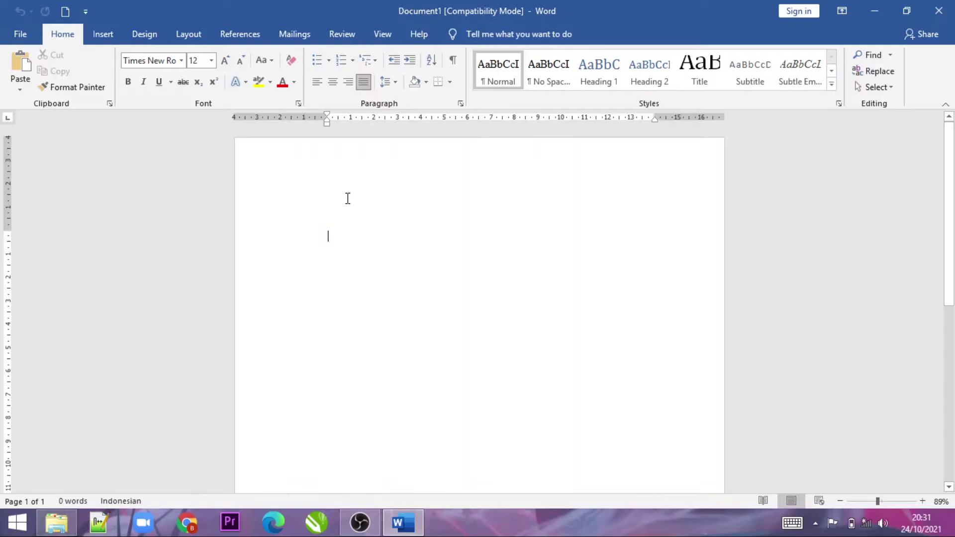
scroll(347, 198, "down", 3)
scroll(347, 197, "down", 2)
scroll(347, 198, "up", 3)
scroll(347, 198, "up", 2)
scroll(348, 197, "up", 2)
scroll(348, 198, "down", 3)
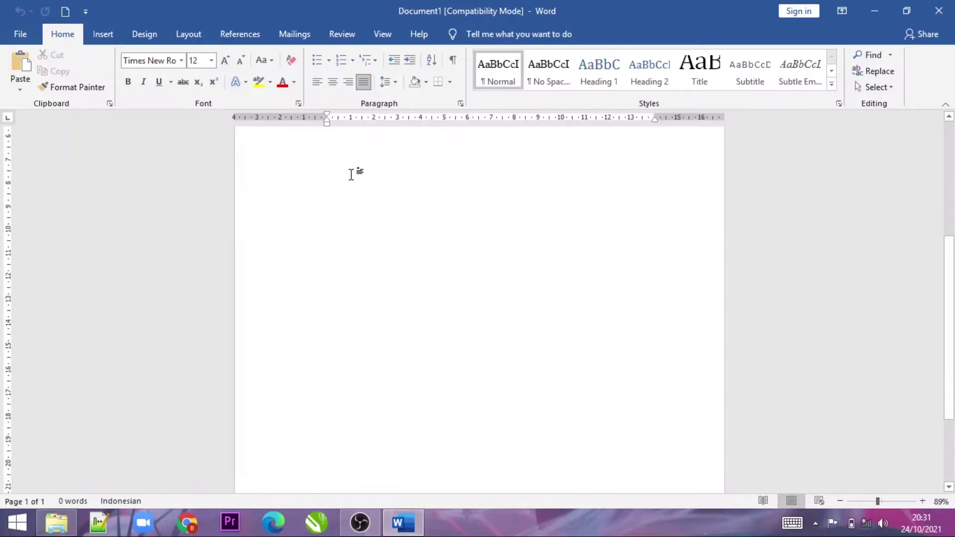
scroll(348, 177, "up", 3)
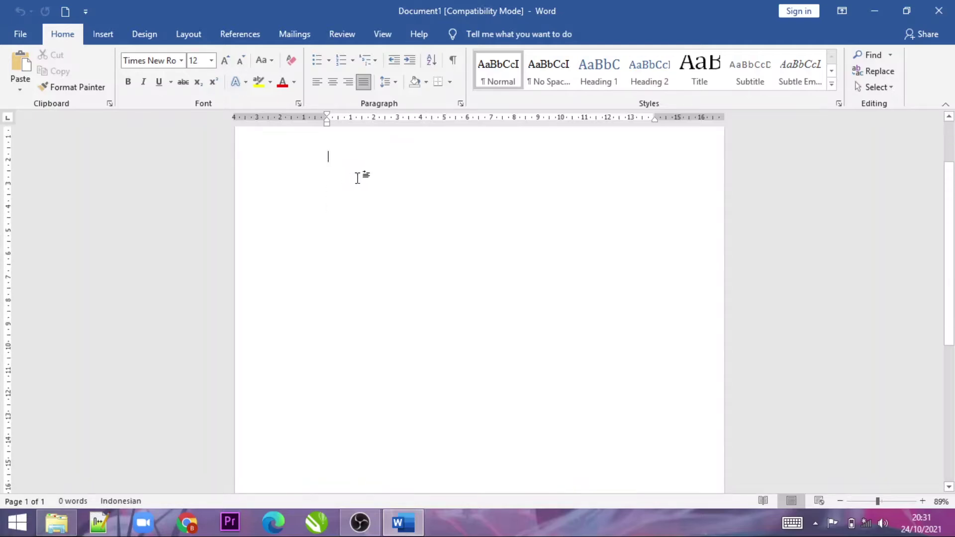
scroll(358, 177, "down", 4)
scroll(388, 179, "down", 2)
scroll(390, 178, "up", 3)
scroll(390, 178, "up", 3)
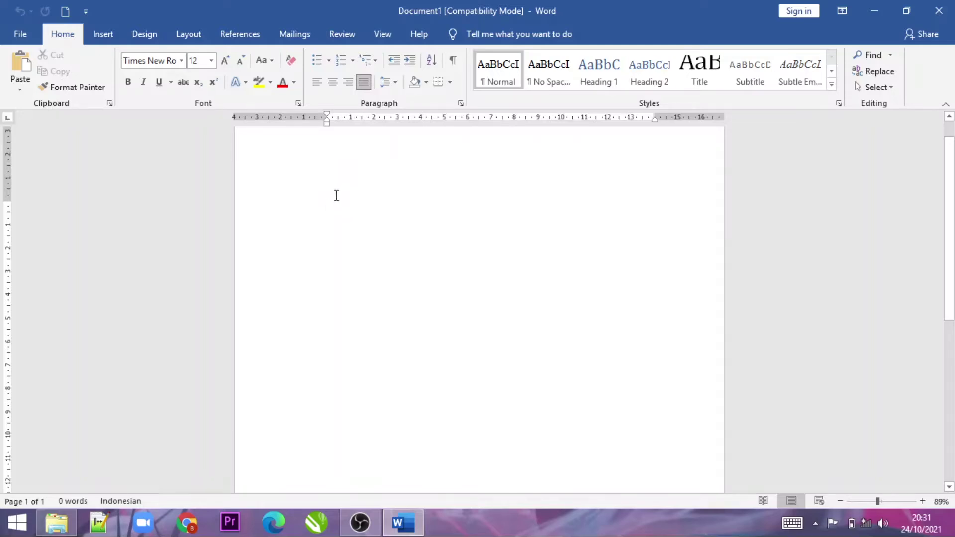
scroll(336, 195, "up", 2)
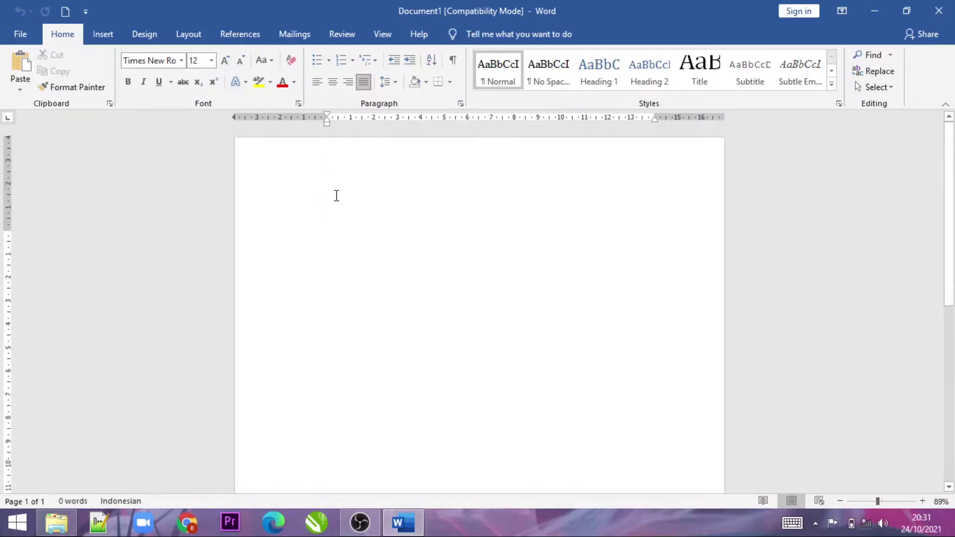
scroll(336, 196, "down", 1)
scroll(336, 195, "up", 1)
scroll(337, 195, "down", 5)
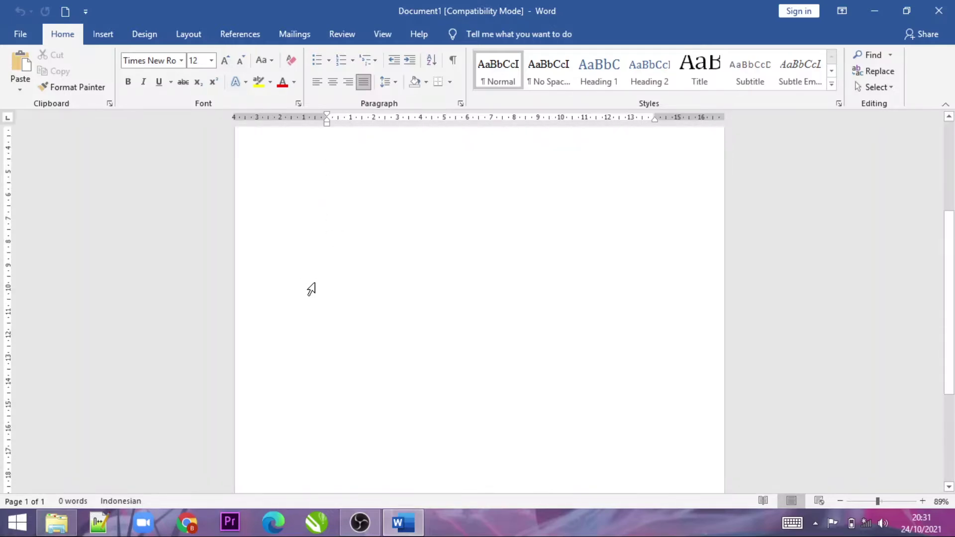
scroll(304, 235, "up", 5)
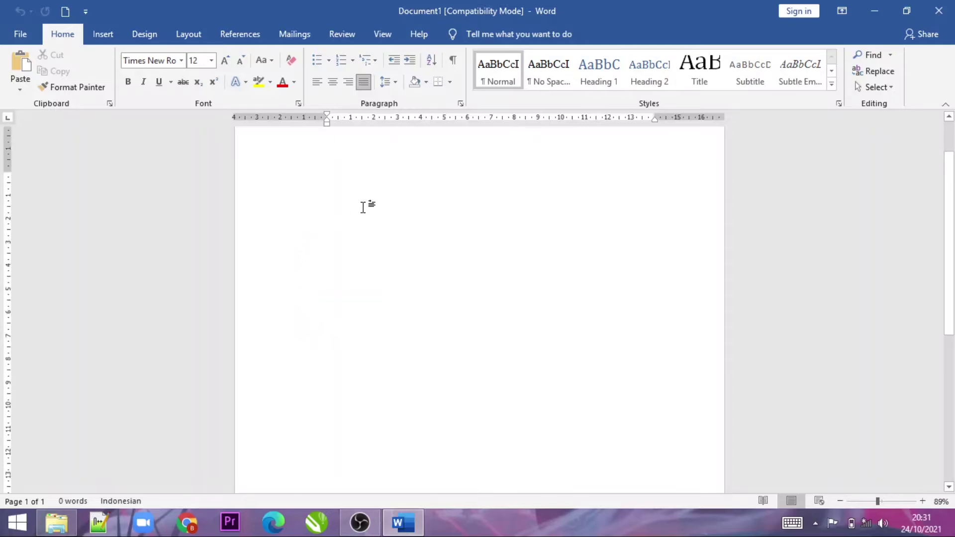
Add empty lines with Enter until the document runs onto a second page.
key("Return")
key("Return")
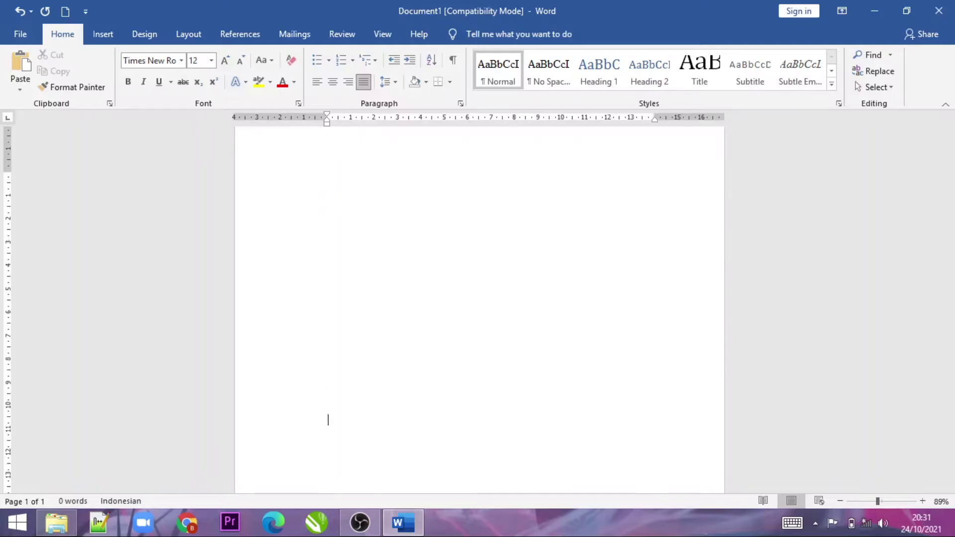
key("Return")
key("Return")
key("Return")
key("Return")
key("Return")
key("Return")
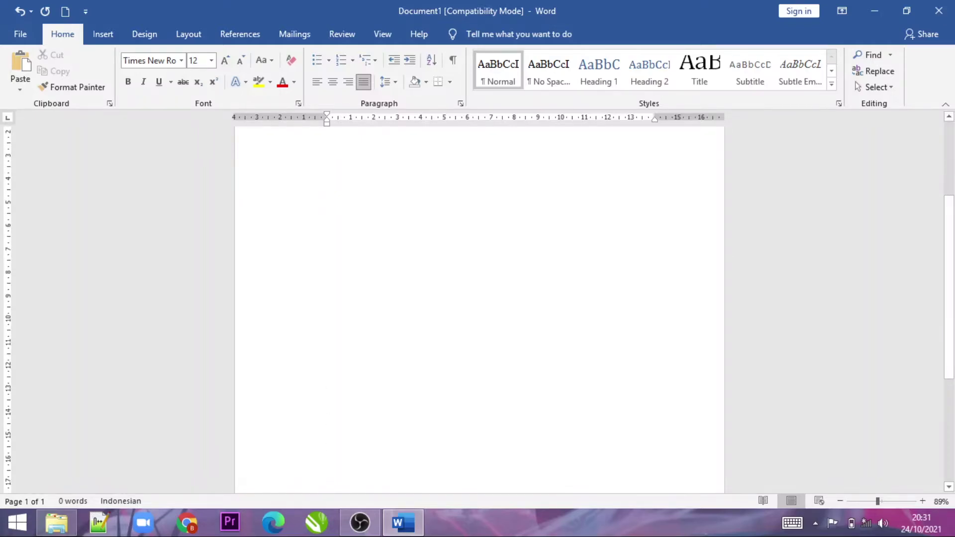
key("Return")
key("Return")
key("Return")
key("Return")
key("Return")
key("Return")
key("Return")
key("Return")
key("Return")
key("Return")
key("Return")
key("Return")
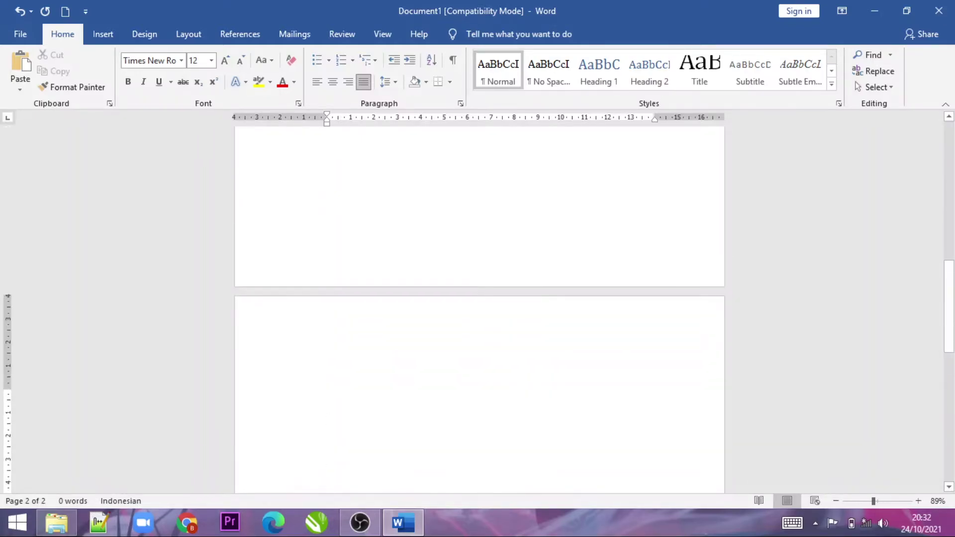
scroll(544, 390, "down", 2)
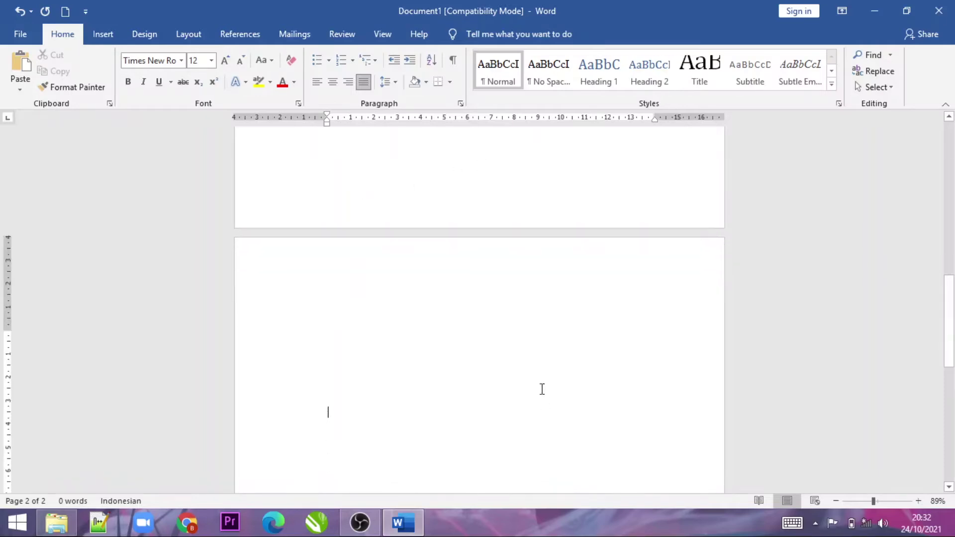
scroll(514, 383, "down", 3)
scroll(487, 366, "up", 5)
scroll(486, 358, "up", 3)
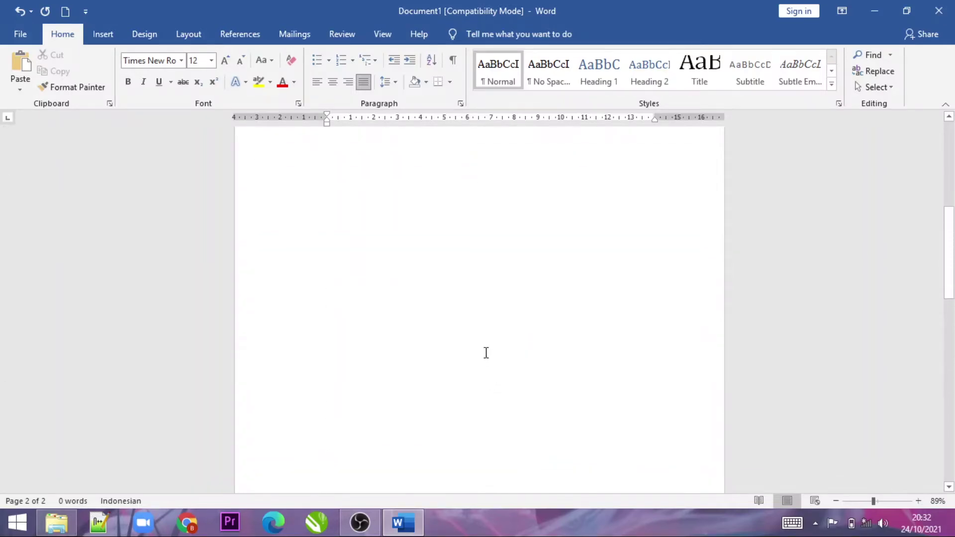
scroll(469, 346, "up", 2)
scroll(459, 313, "up", 1)
scroll(454, 298, "down", 2)
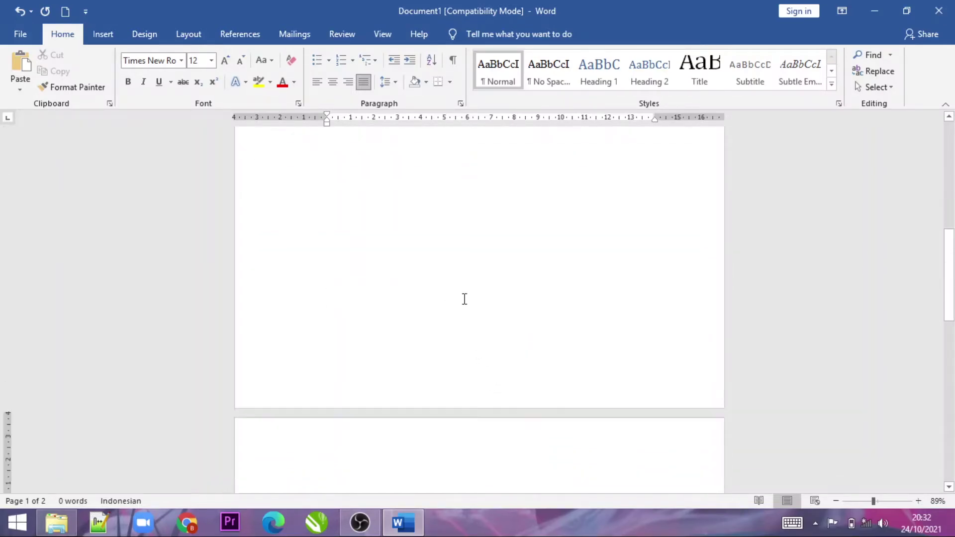
scroll(398, 306, "down", 3)
scroll(298, 333, "down", 1)
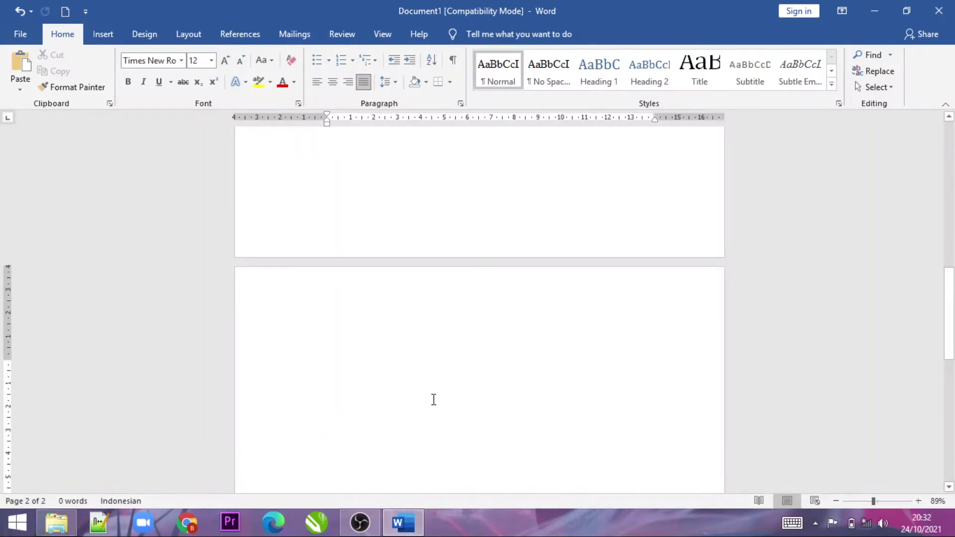
Place the insertion point on page 1, review both pages, and undo the latest blank lines.
scroll(309, 420, "up", 3)
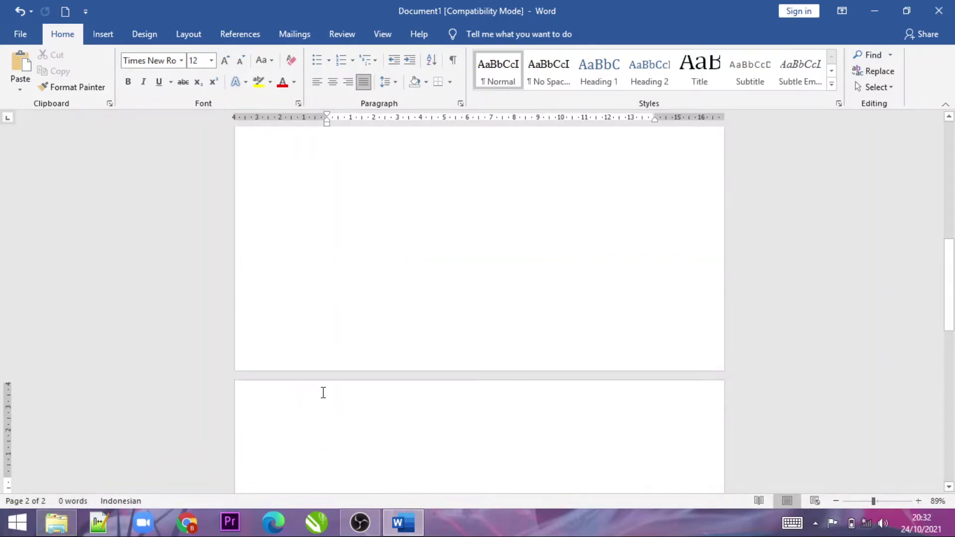
scroll(322, 393, "up", 3)
left_click(396, 282)
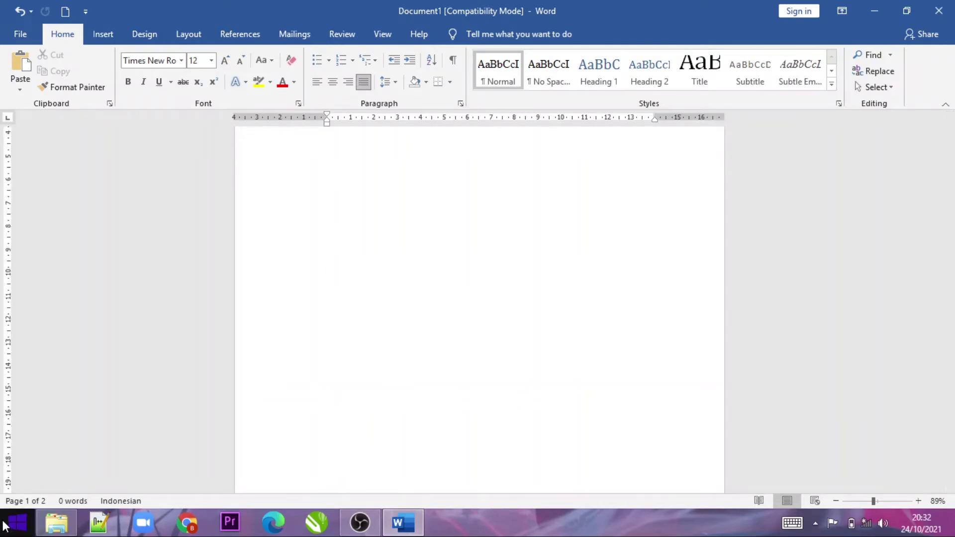
scroll(343, 398, "up", 3)
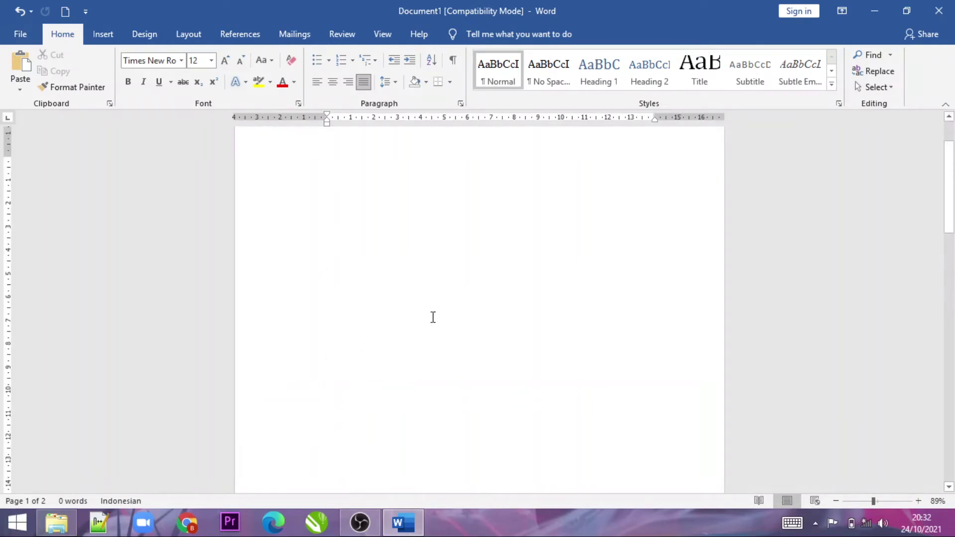
scroll(433, 309, "up", 2)
scroll(434, 295, "down", 2)
scroll(434, 295, "down", 4)
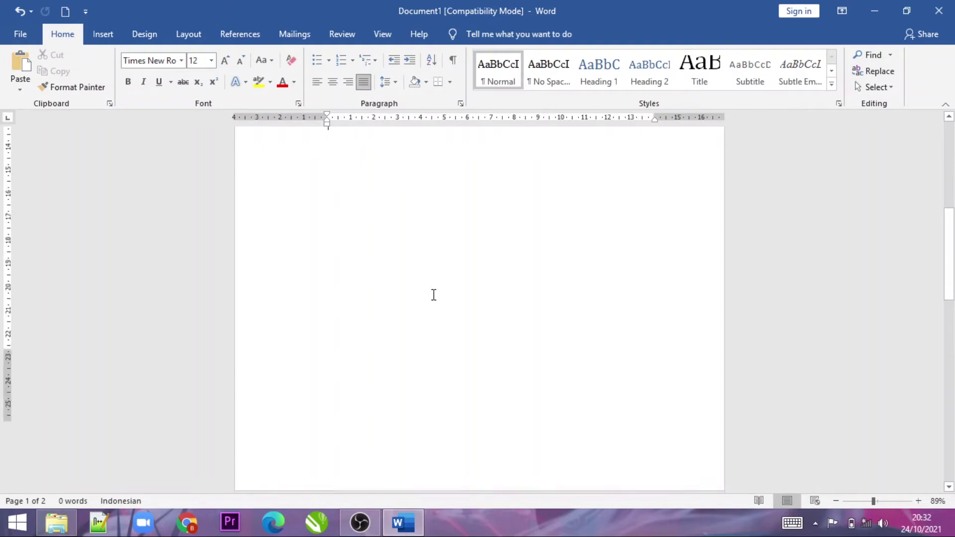
scroll(433, 294, "down", 4)
scroll(434, 295, "down", 5)
scroll(433, 295, "down", 2)
scroll(495, 333, "down", 5)
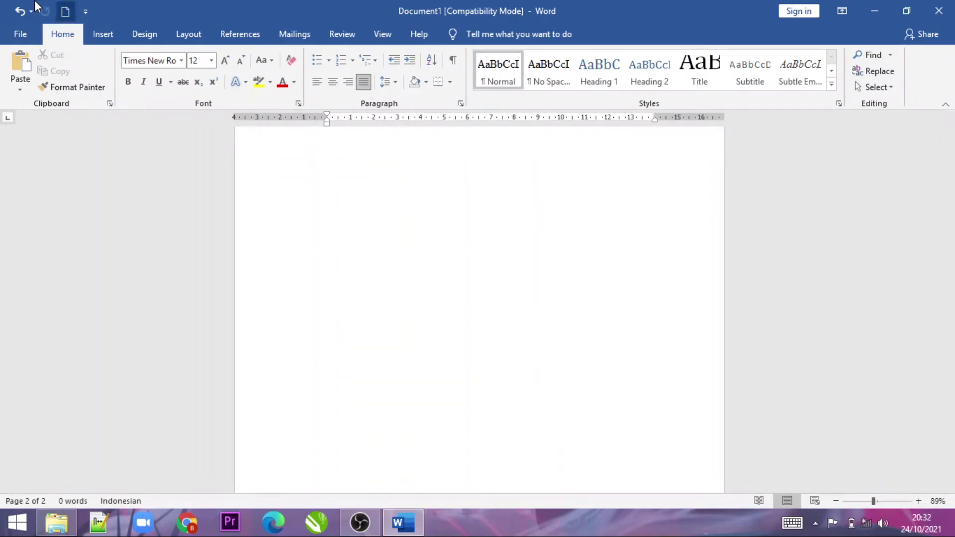
left_click(18, 12)
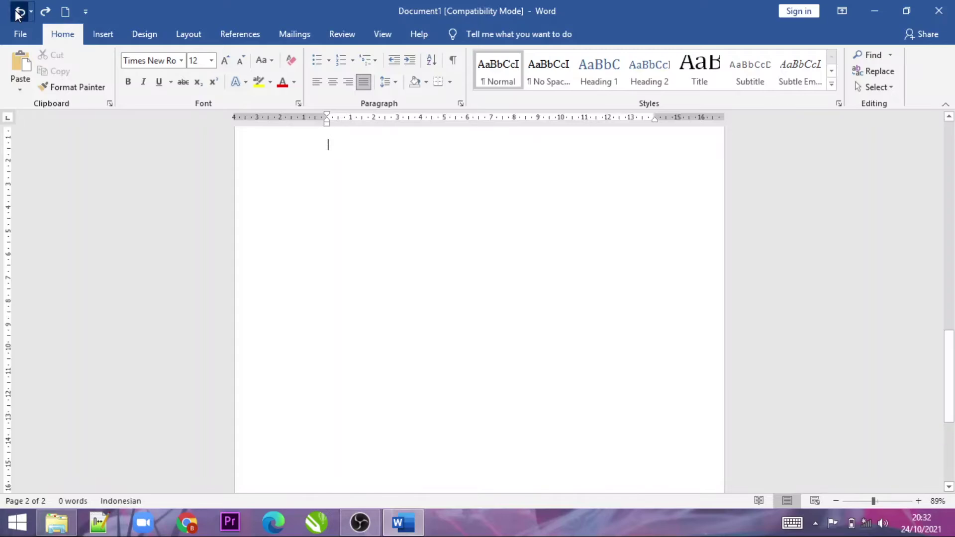
Undo once more to remove the second page and return to the top of page 1.
left_click(18, 13)
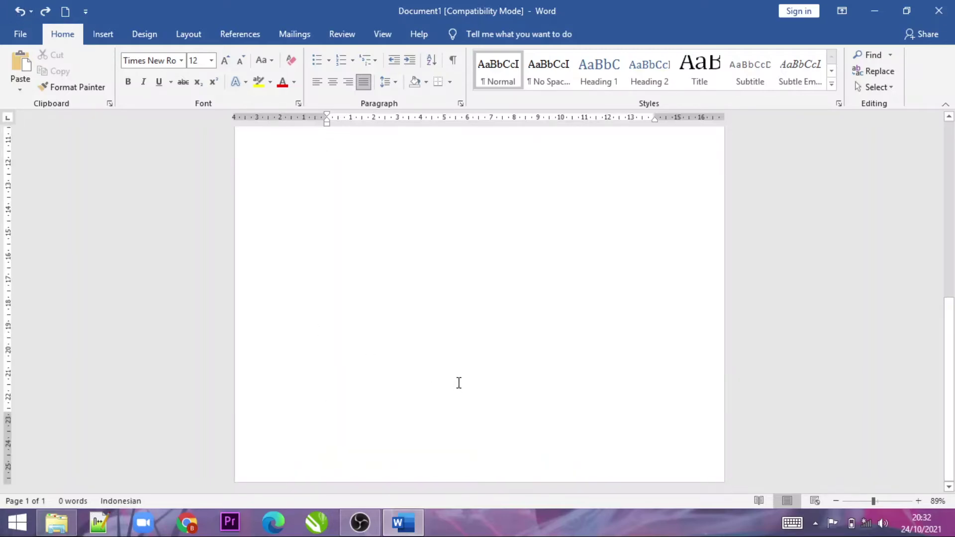
scroll(552, 341, "up", 3)
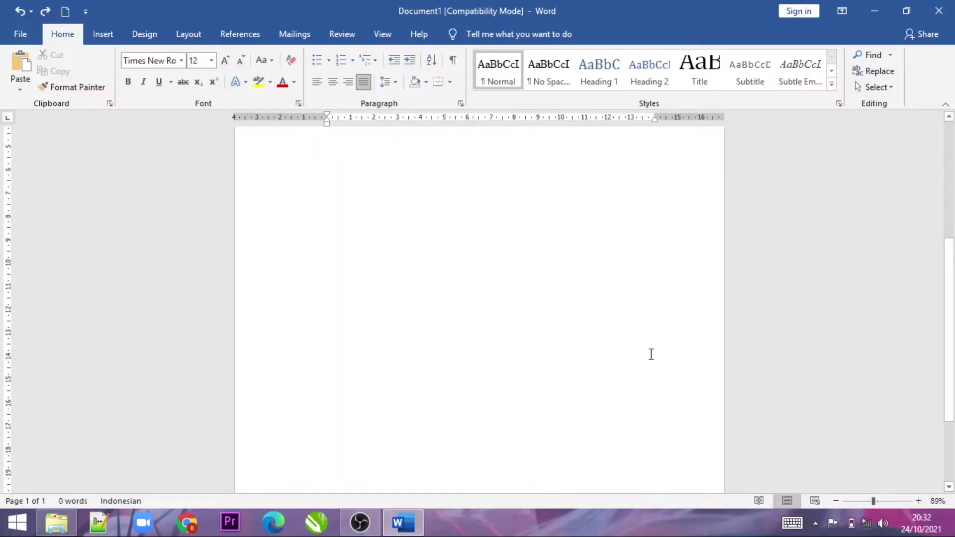
scroll(651, 354, "up", 3)
scroll(642, 352, "up", 3)
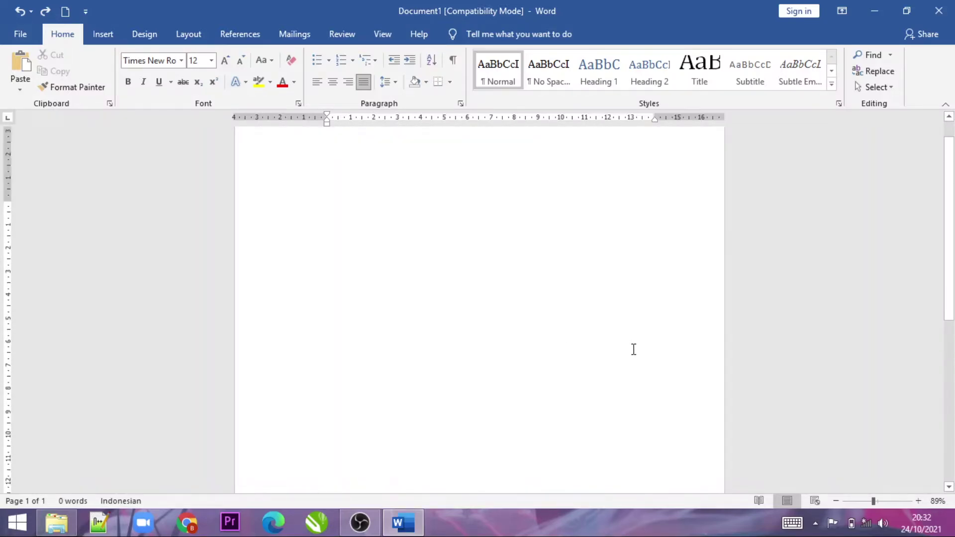
scroll(635, 349, "up", 1)
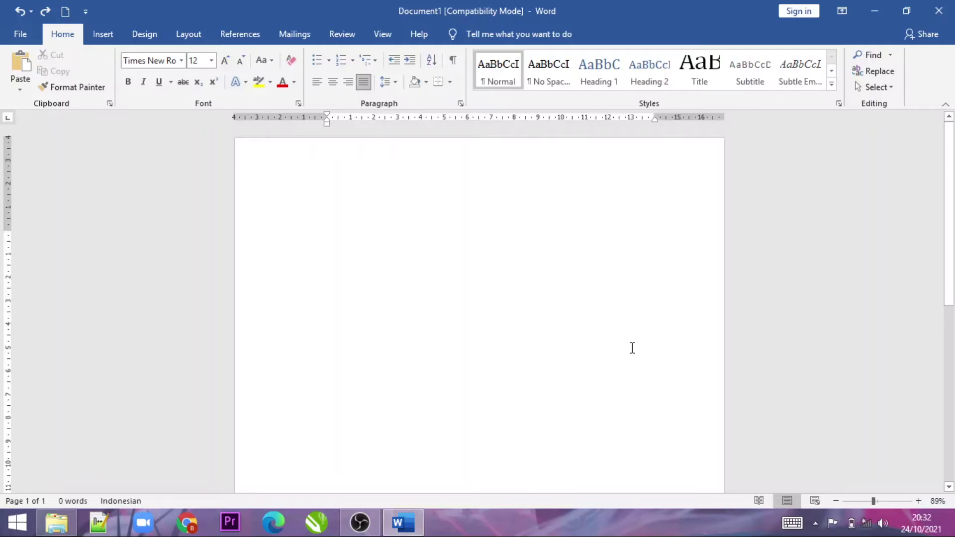
Insert three page breaks with Ctrl+Enter to reach Page 4 of 4, then start undoing them.
key("ctrl+Return")
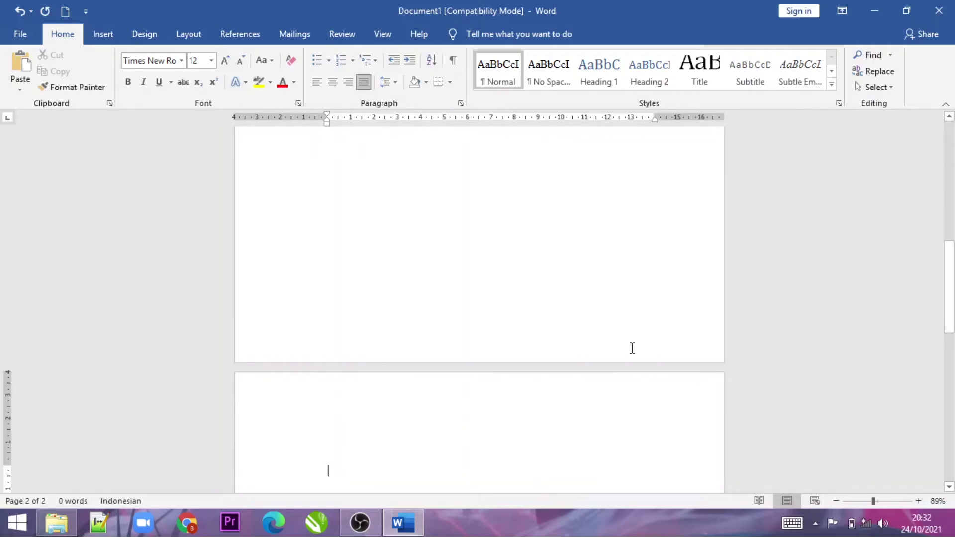
key("ctrl+Return")
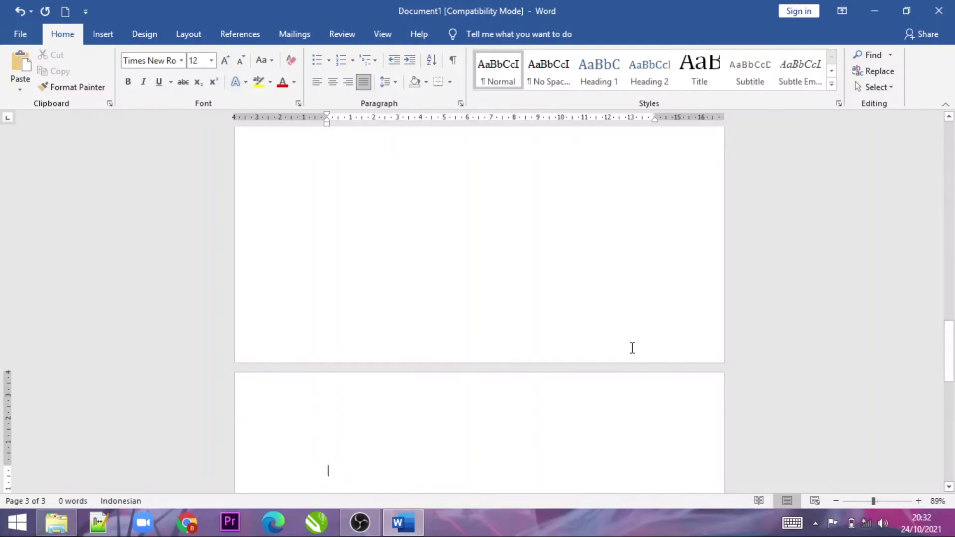
key("ctrl+Return")
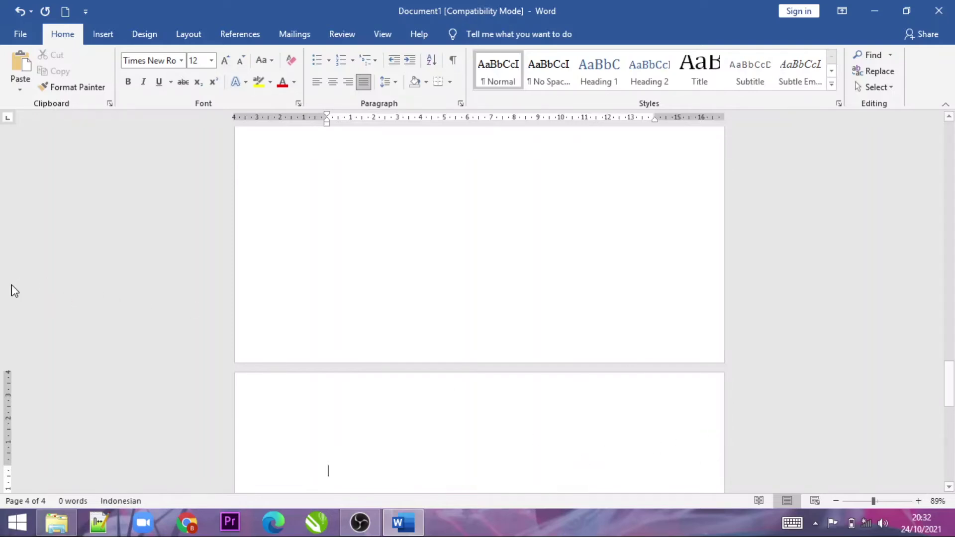
left_click(18, 11)
Undo the remaining page break, leaving a single empty page viewed from the top.
left_click(19, 11)
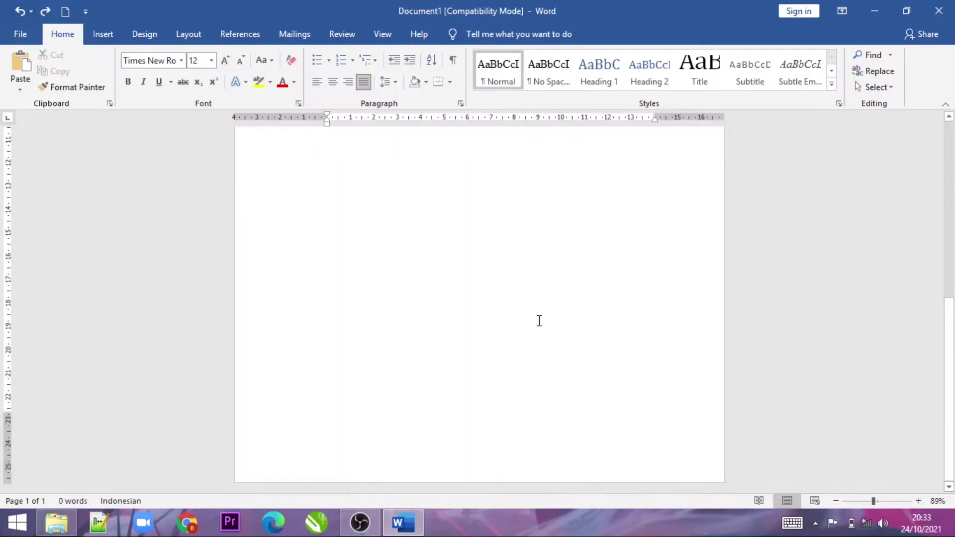
scroll(746, 326, "up", 10)
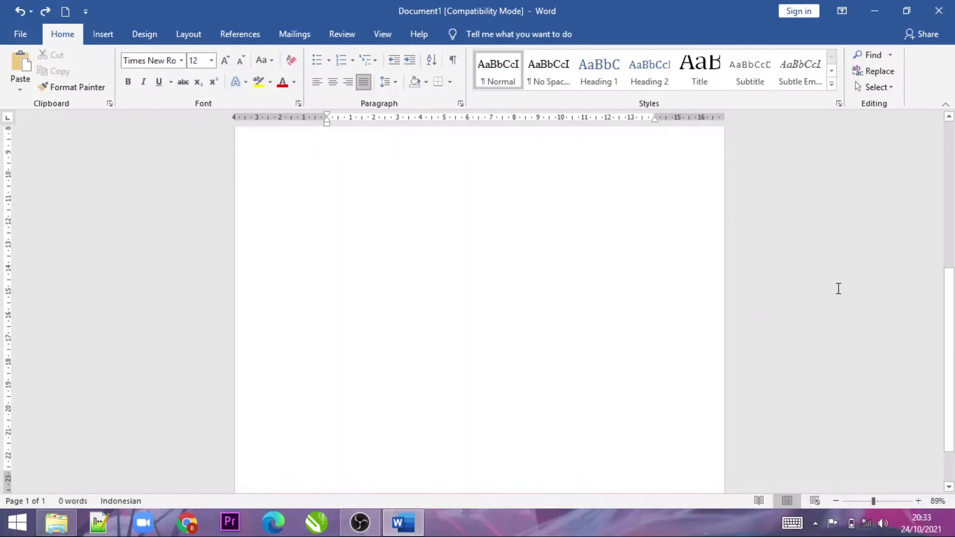
scroll(462, 257, "up", 1)
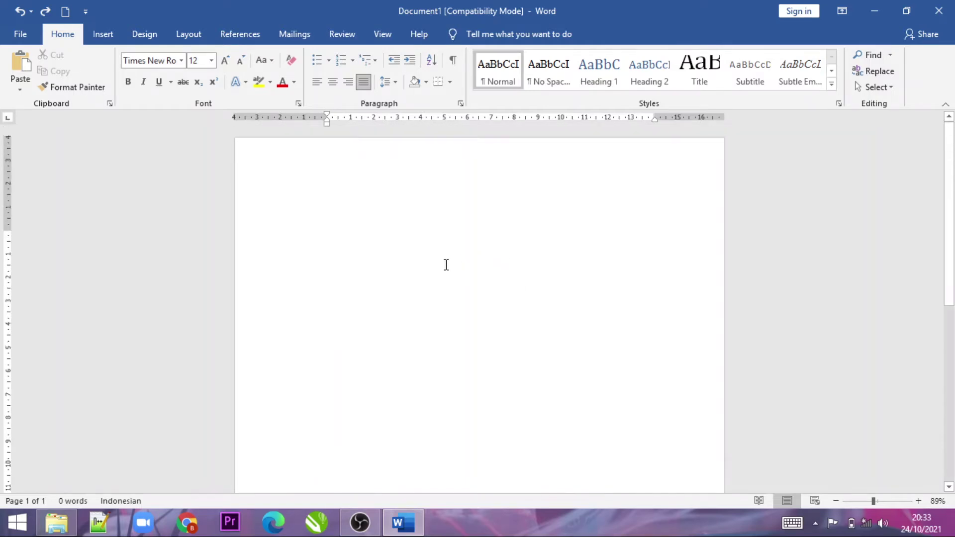
scroll(578, 228, "down", 4)
scroll(584, 263, "down", 3)
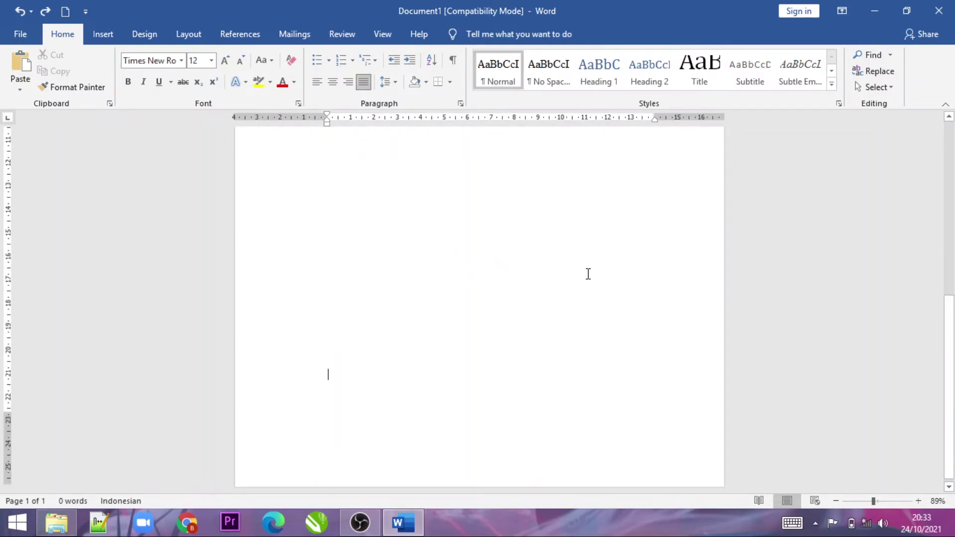
scroll(584, 269, "up", 3)
scroll(570, 252, "up", 1)
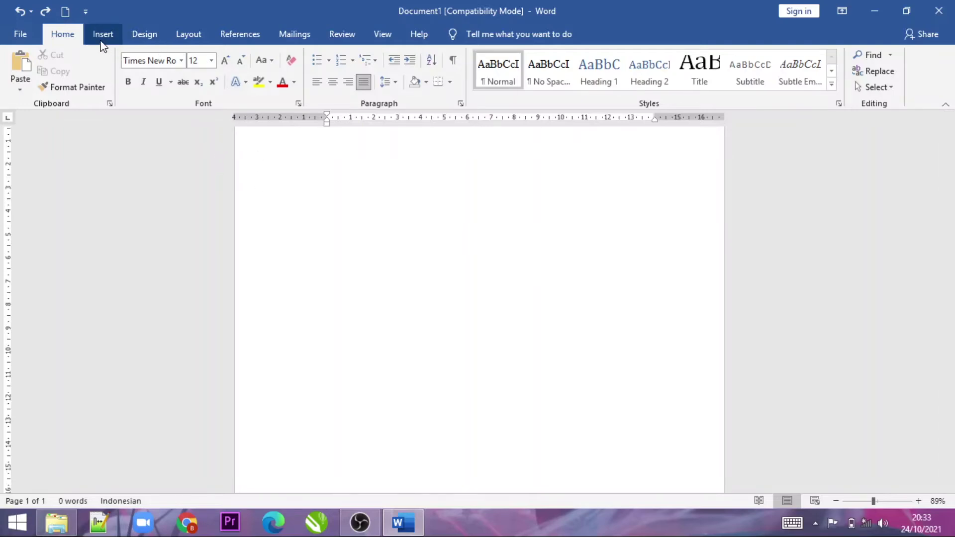
Add two blank pages using Blank Page on the Insert tab.
left_click(101, 37)
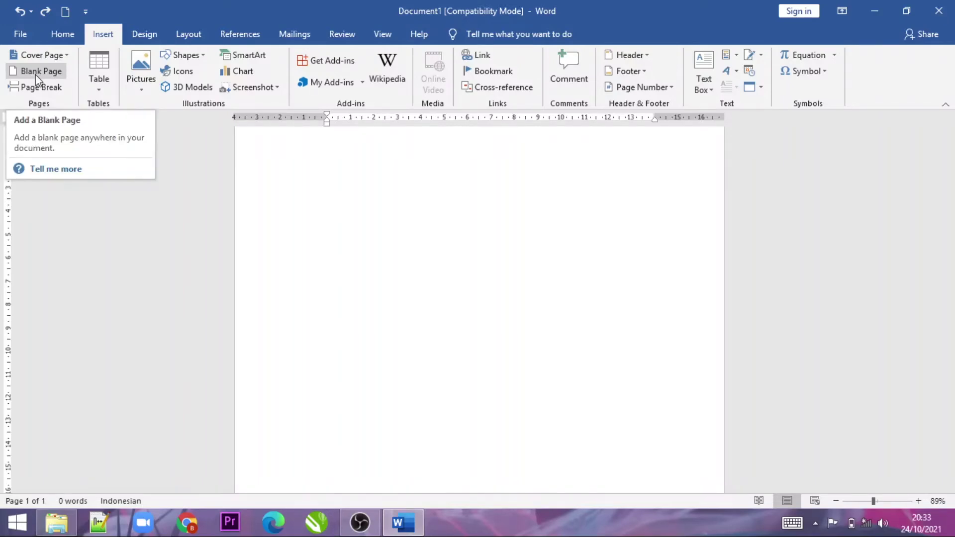
left_click(34, 74)
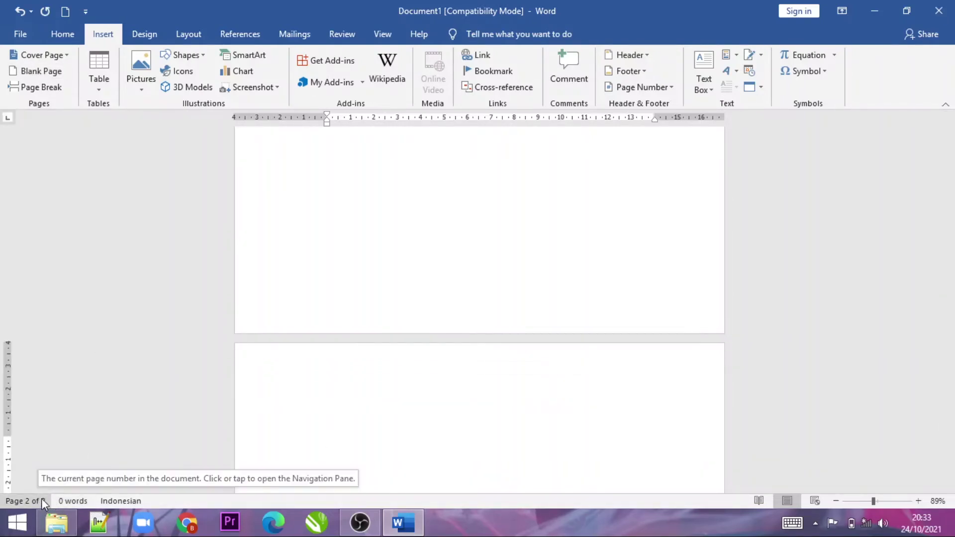
left_click(42, 71)
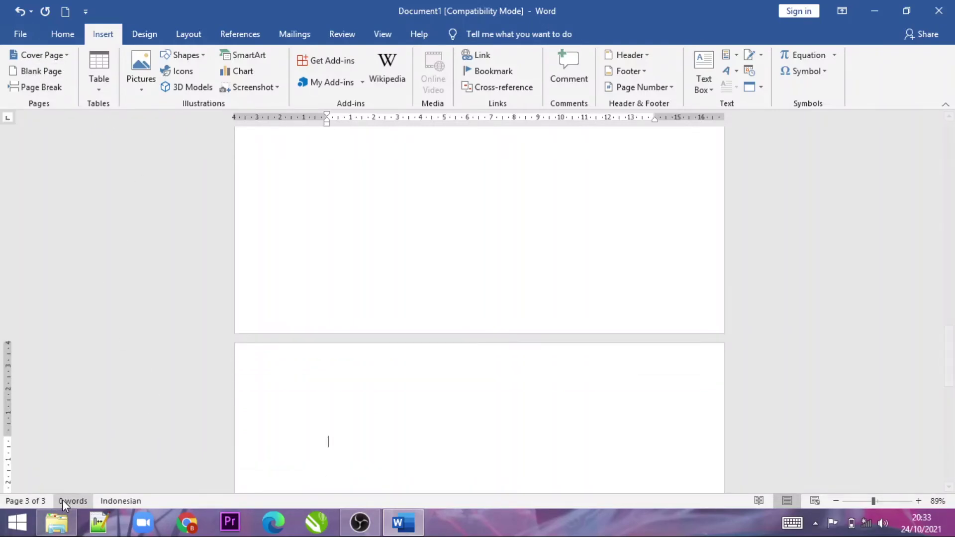
Undo the inserted blank pages four times until only one empty page remains.
scroll(318, 400, "up", 3)
scroll(331, 386, "up", 3)
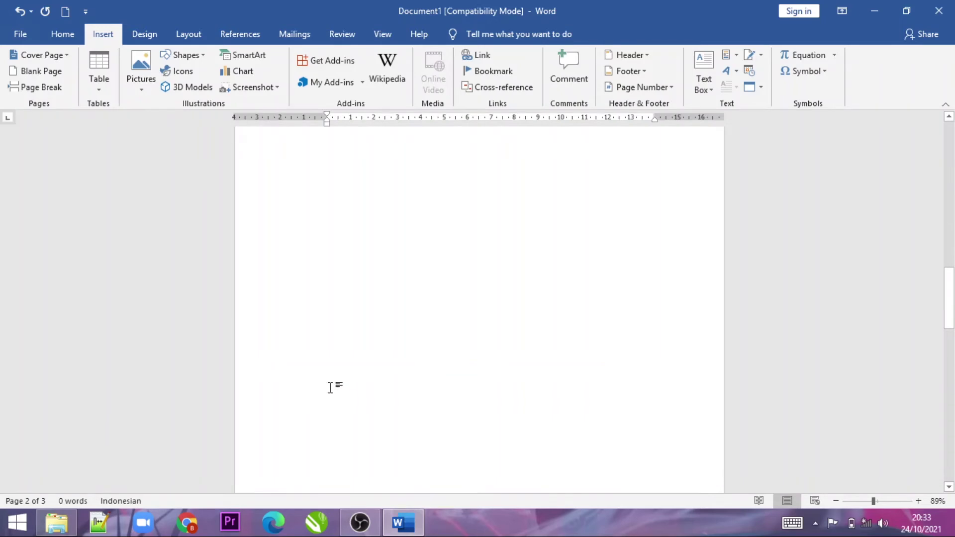
scroll(447, 380, "up", 2)
scroll(405, 393, "up", 2)
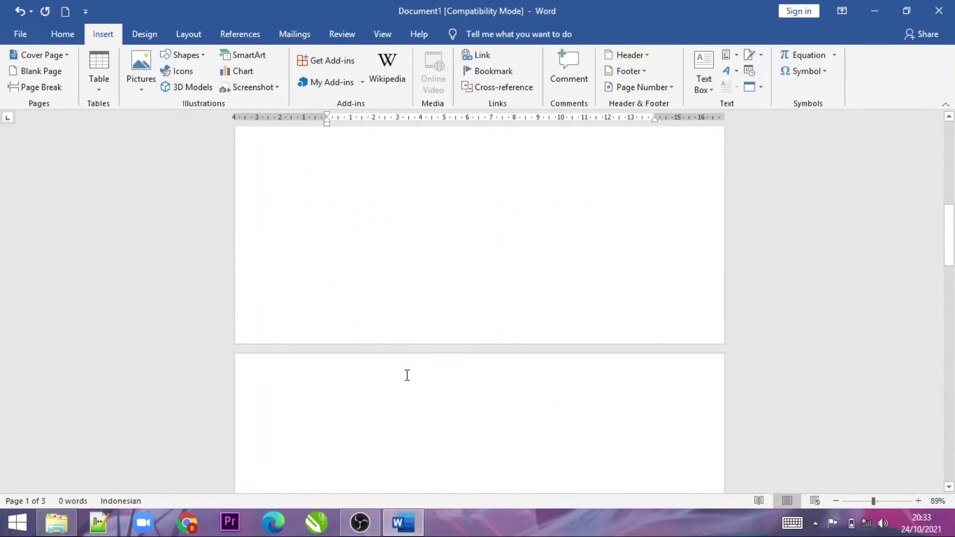
scroll(393, 372, "up", 1)
scroll(375, 362, "up", 1)
scroll(348, 356, "up", 1)
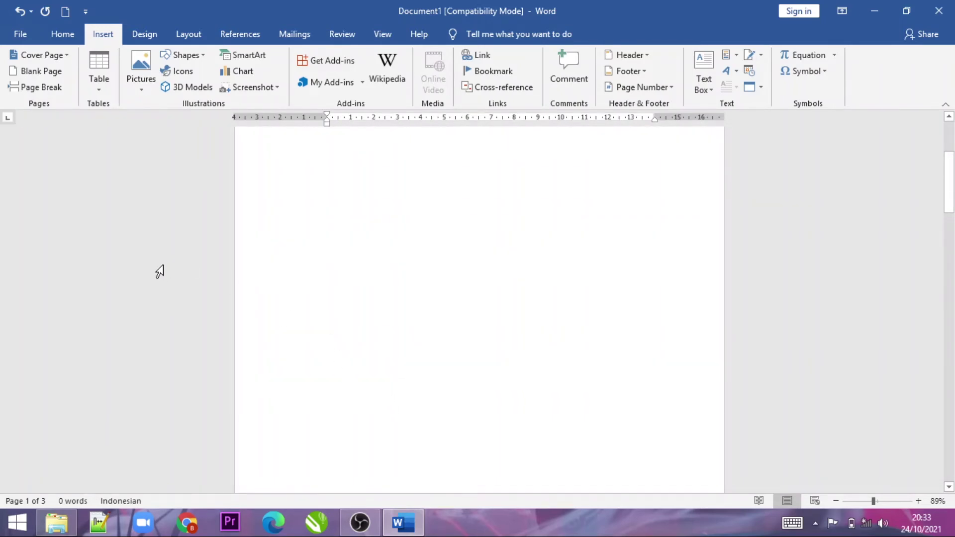
left_click(24, 11)
left_click(23, 10)
left_click(24, 11)
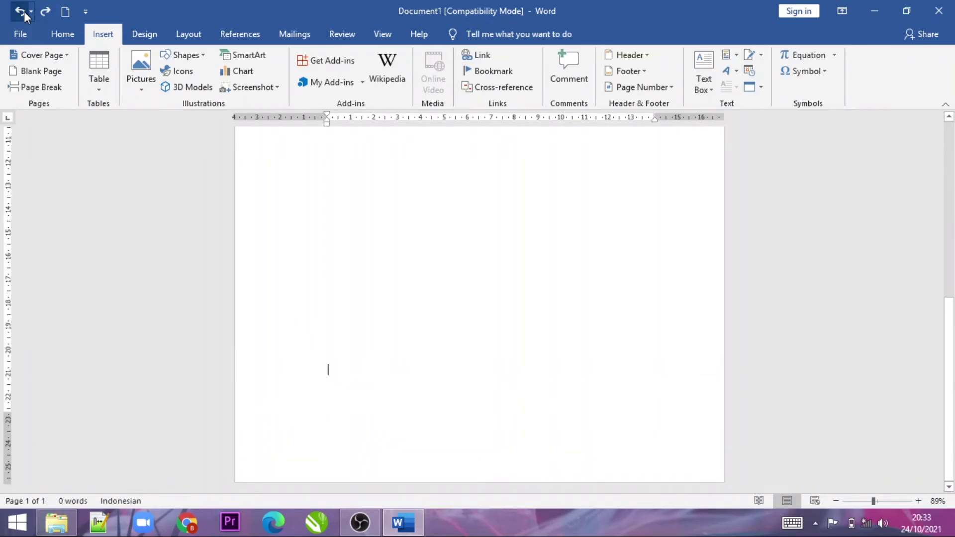
left_click(23, 11)
Insert three blank pages so the status bar reads Page 4 of 4, then scroll through them.
scroll(480, 262, "up", 1)
scroll(480, 260, "up", 3)
scroll(473, 256, "up", 3)
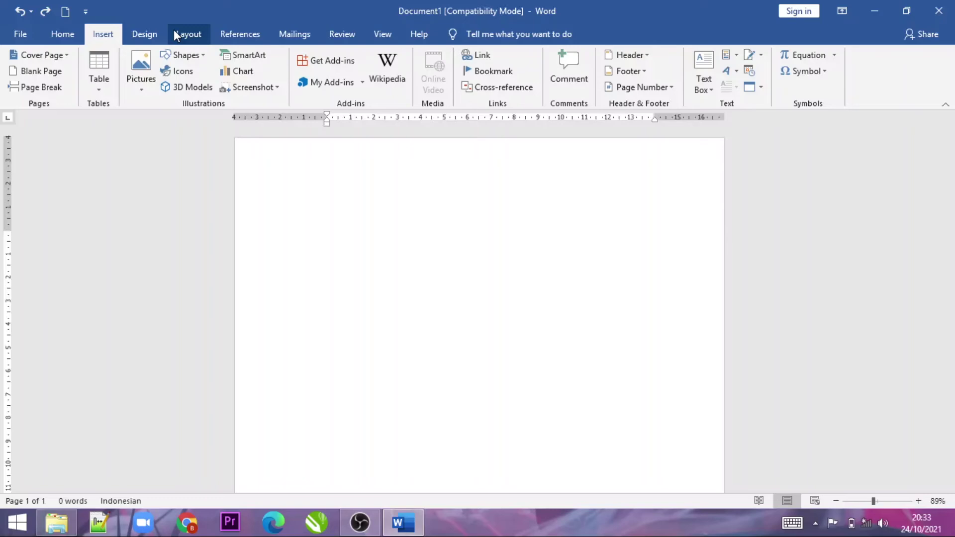
left_click(48, 95)
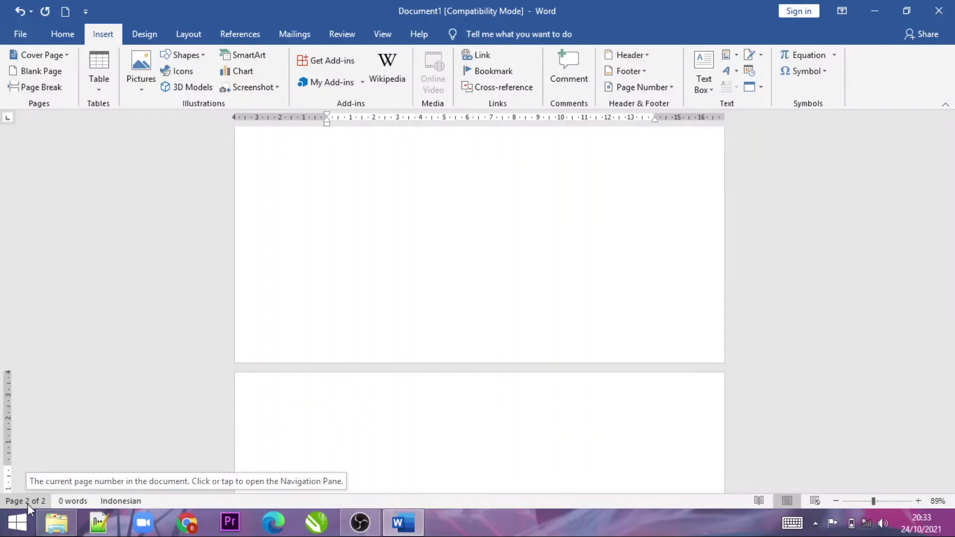
left_click(34, 92)
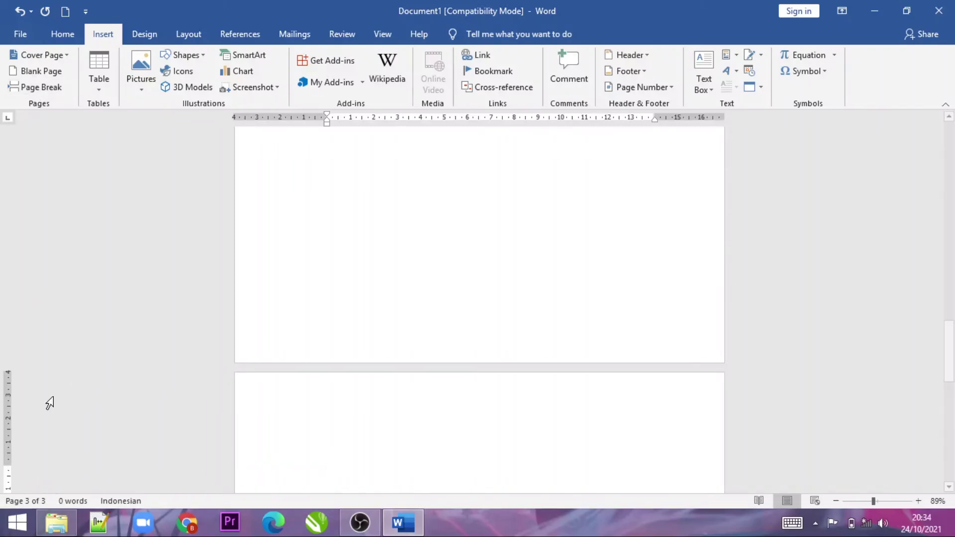
left_click(43, 89)
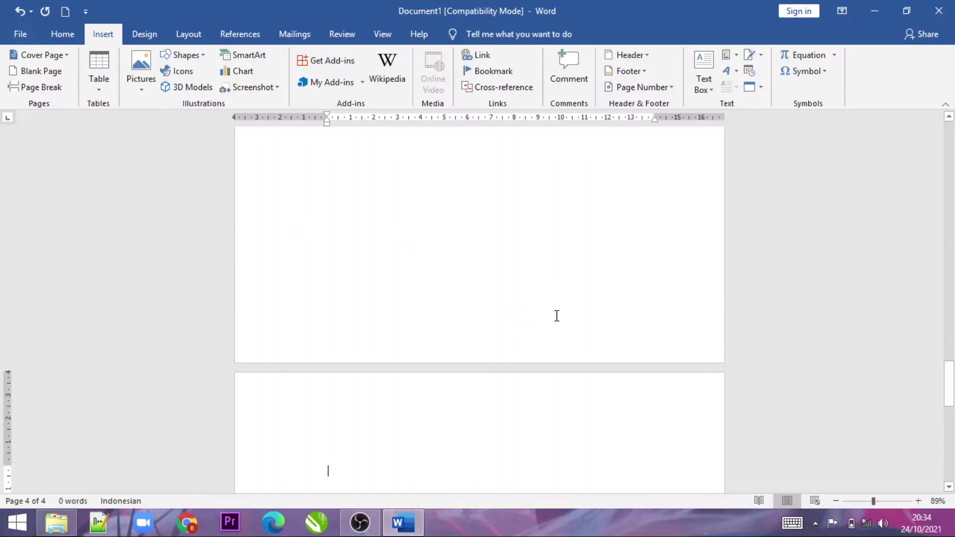
scroll(477, 305, "up", 3)
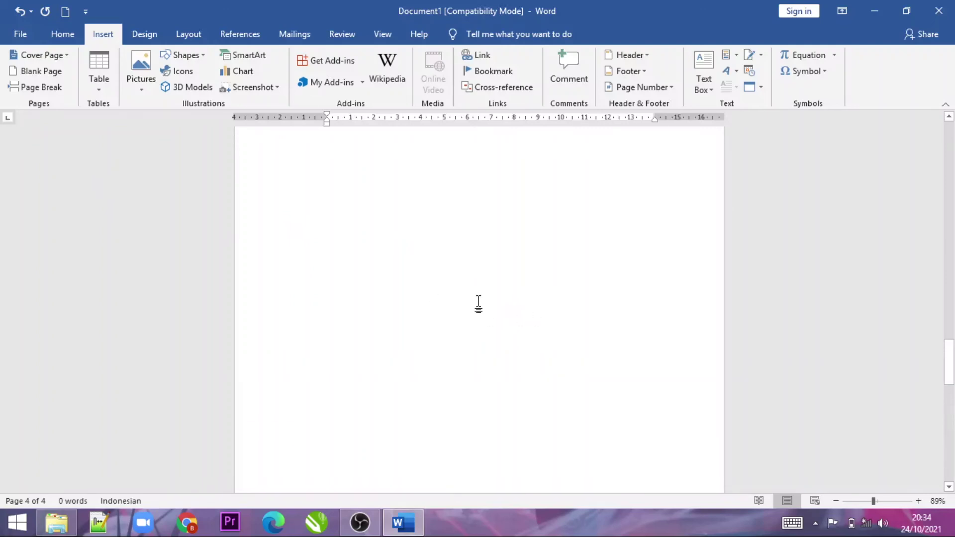
left_click_drag(949, 361, 949, 147)
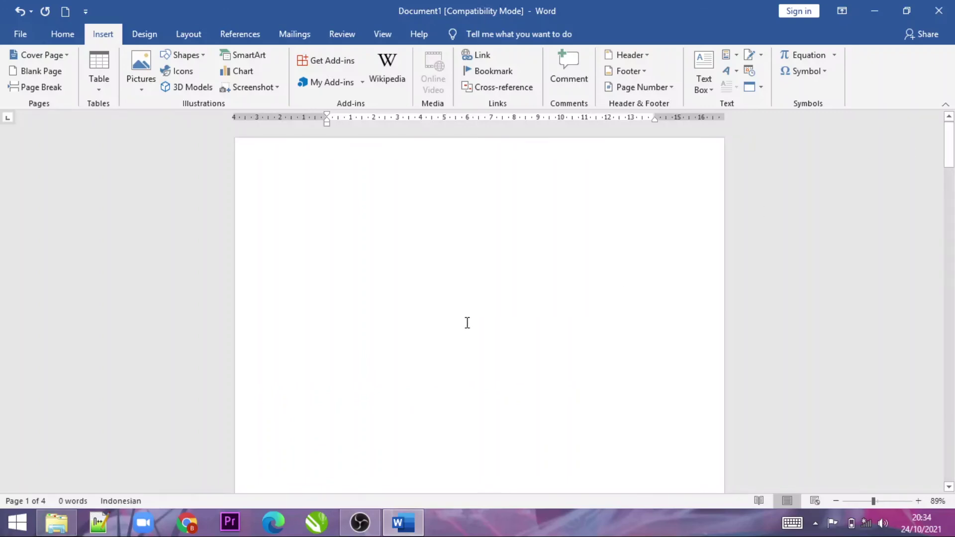
scroll(454, 333, "down", 1)
scroll(646, 262, "down", 3)
scroll(641, 262, "down", 3)
scroll(647, 259, "down", 2)
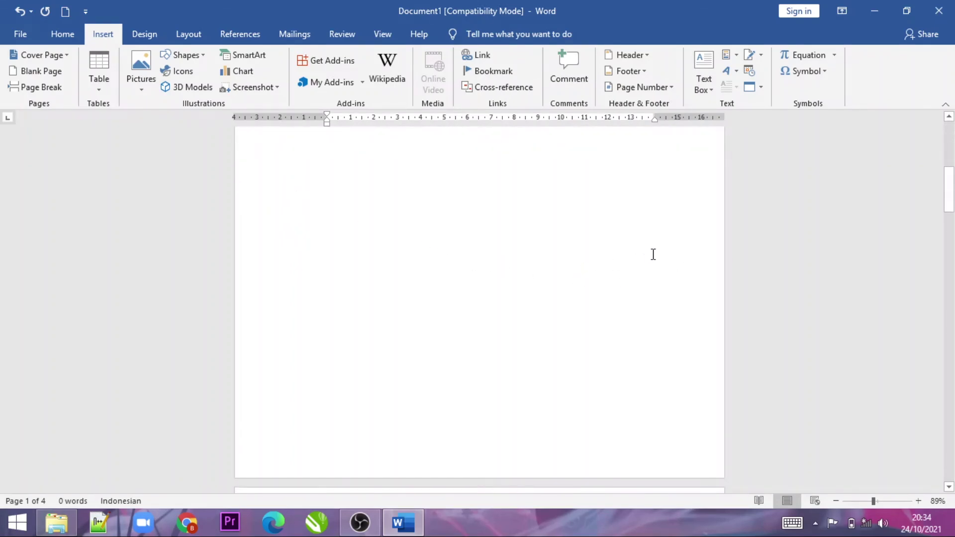
scroll(653, 254, "down", 3)
scroll(653, 254, "down", 4)
scroll(654, 254, "up", 3)
scroll(654, 253, "up", 2)
scroll(653, 254, "up", 3)
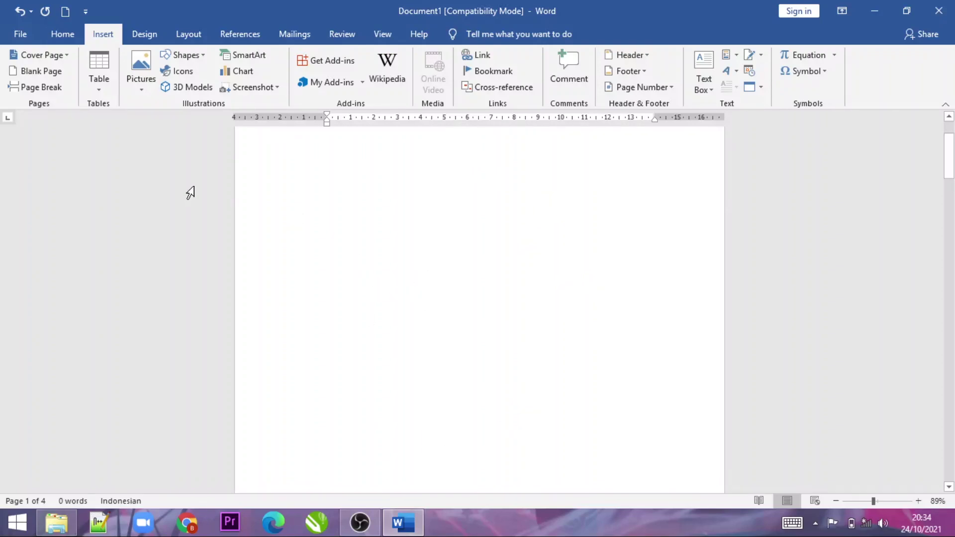
scroll(430, 265, "up", 2)
scroll(431, 265, "down", 2)
scroll(433, 265, "down", 1)
scroll(434, 265, "down", 3)
scroll(433, 265, "down", 2)
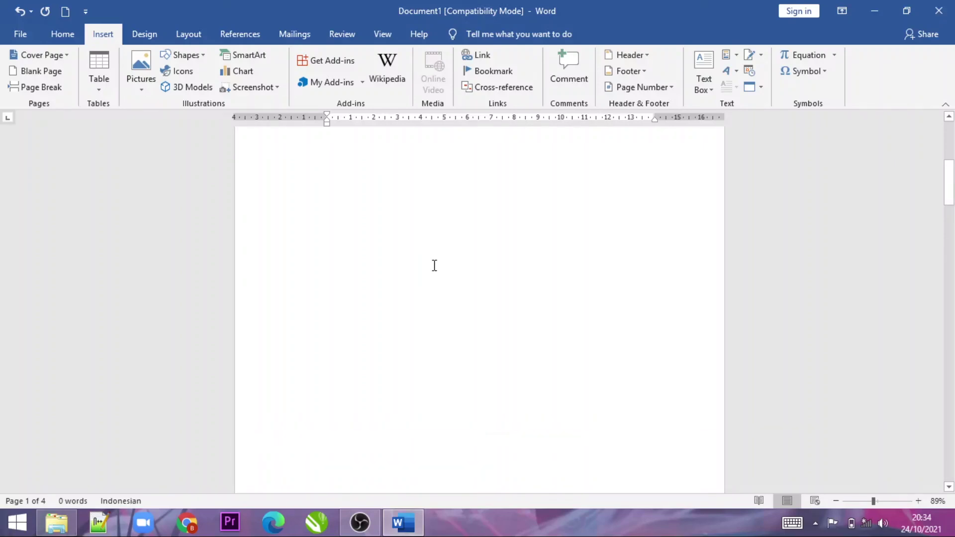